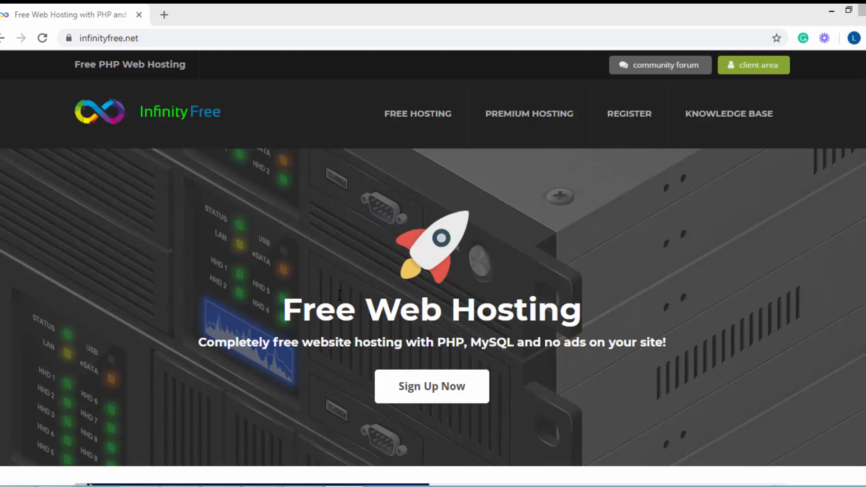
Open the free hosting sign-up form and try to create a new account without accepting the terms of service
{"action": "left_click", "coordinate": [310, 277]}
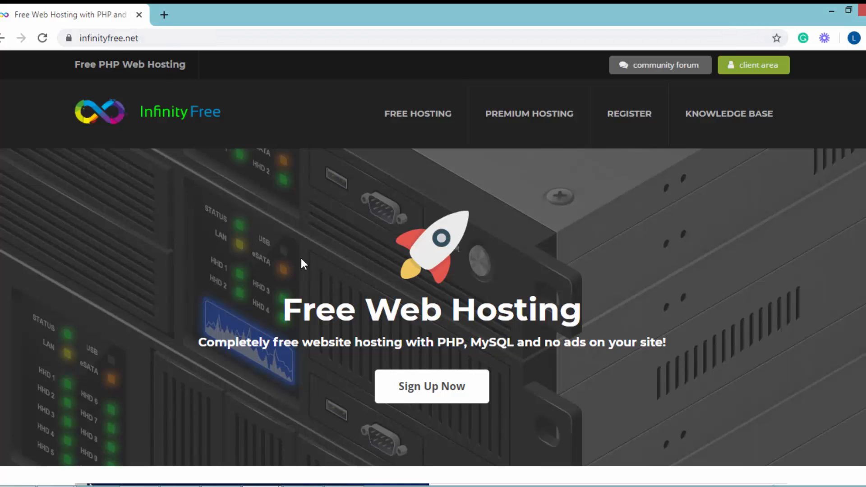
{"action": "left_click", "coordinate": [450, 395]}
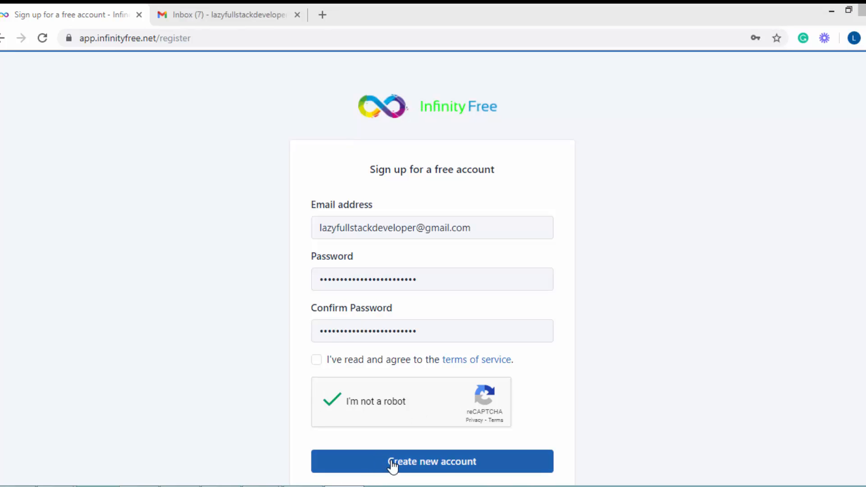
{"action": "left_click", "coordinate": [437, 462]}
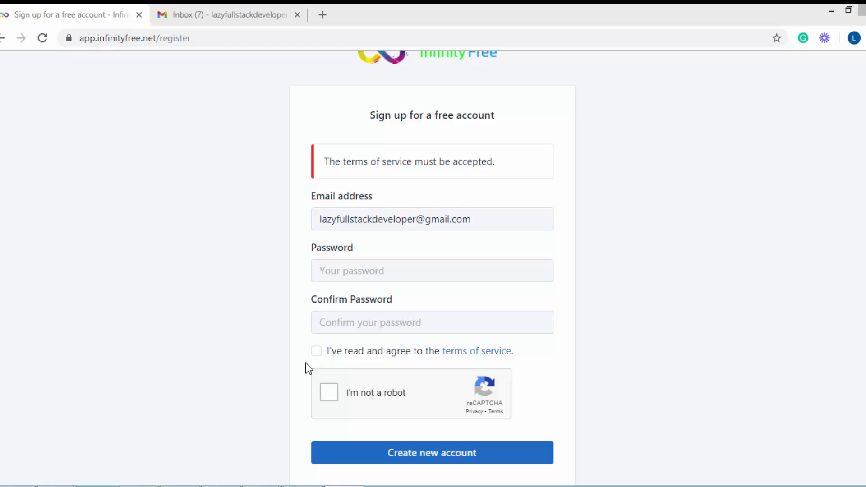
Enter the account password in both the Password and Confirm Password fields of the sign-up form
{"action": "left_click", "coordinate": [345, 269]}
{"action": "key", "text": "ctrl+v"}
{"action": "left_click", "coordinate": [341, 321]}
{"action": "key", "text": "ctrl+v"}
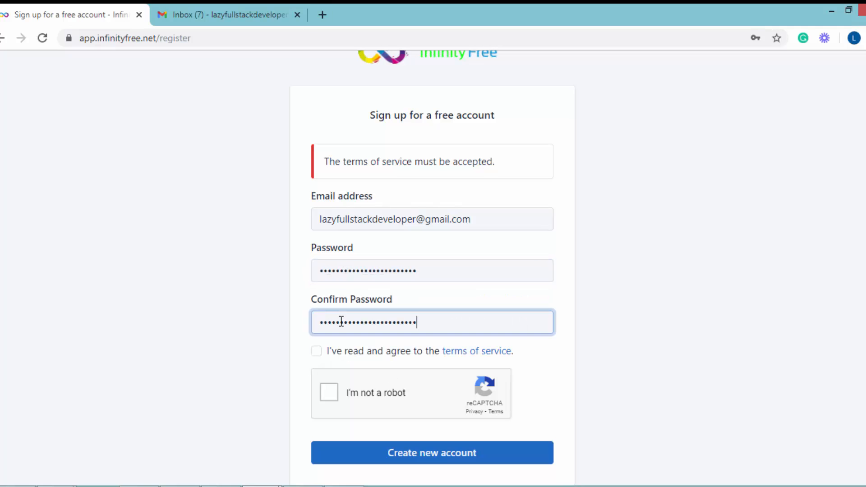
Agree to the terms of service, complete the reCAPTCHA check and create the new account
{"action": "left_click", "coordinate": [315, 351]}
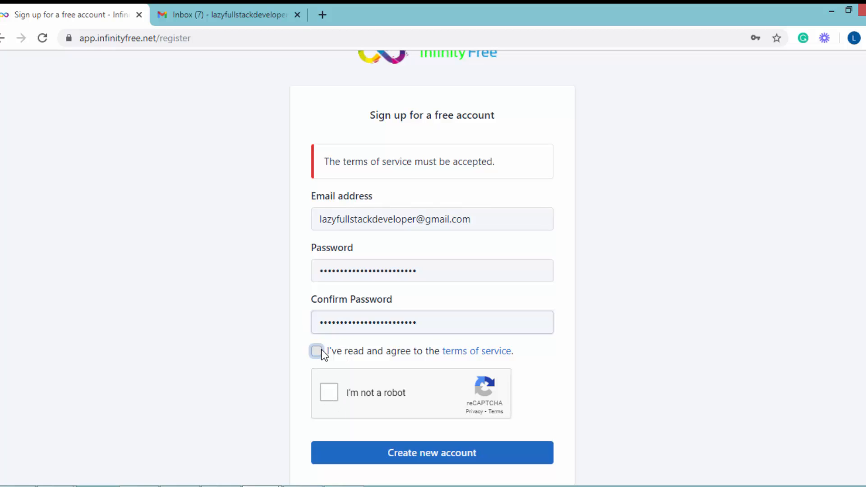
{"action": "left_click", "coordinate": [329, 393]}
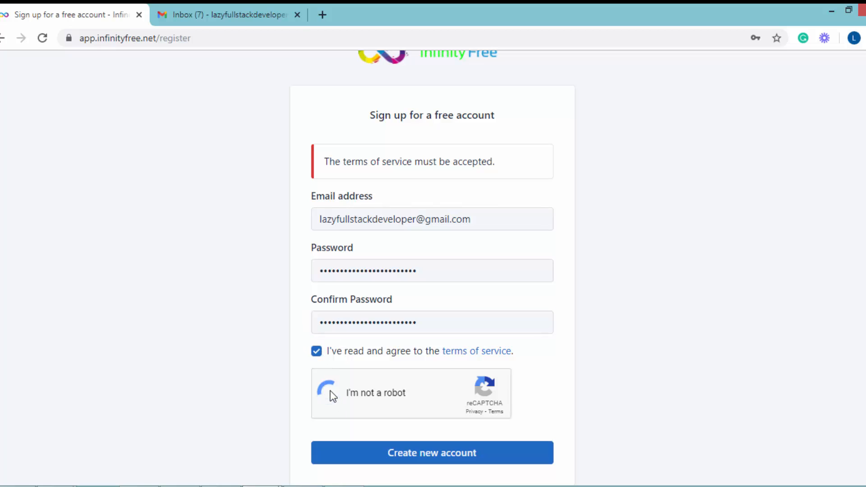
{"action": "scroll", "coordinate": [514, 386], "scroll_direction": "down", "scroll_amount": 2}
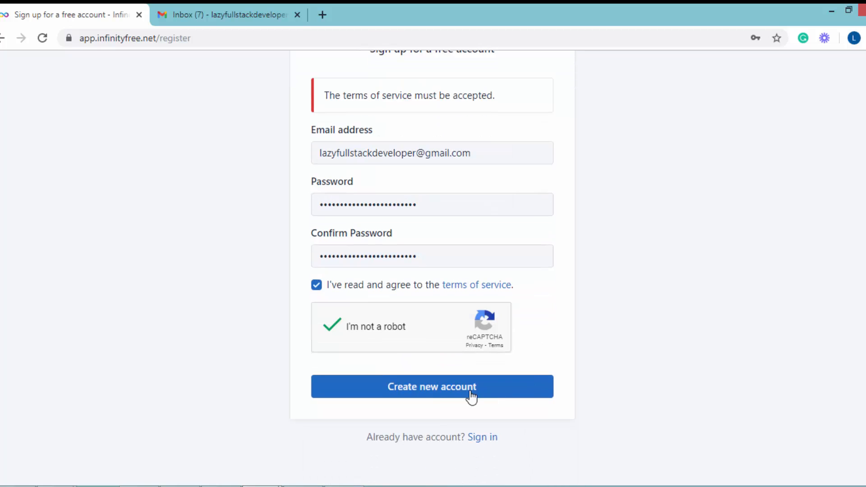
{"action": "left_click", "coordinate": [438, 393]}
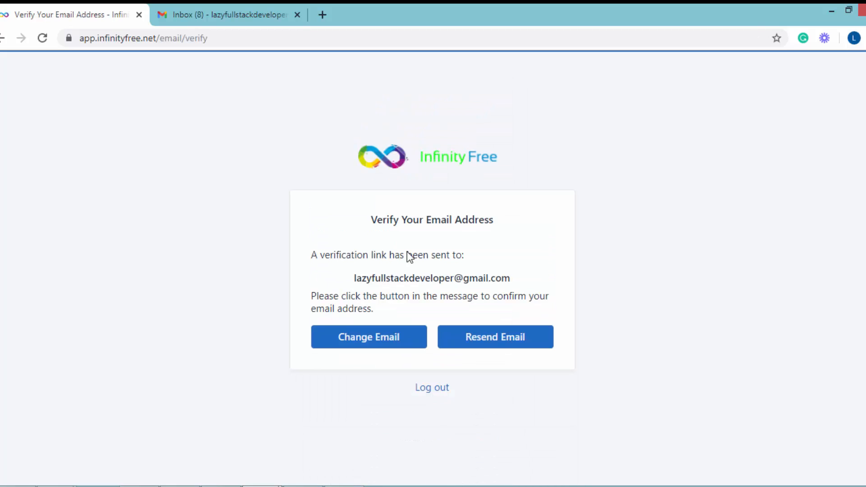
Switch to Gmail and verify the email address through the message from InfinityFree
{"action": "left_click", "coordinate": [203, 12]}
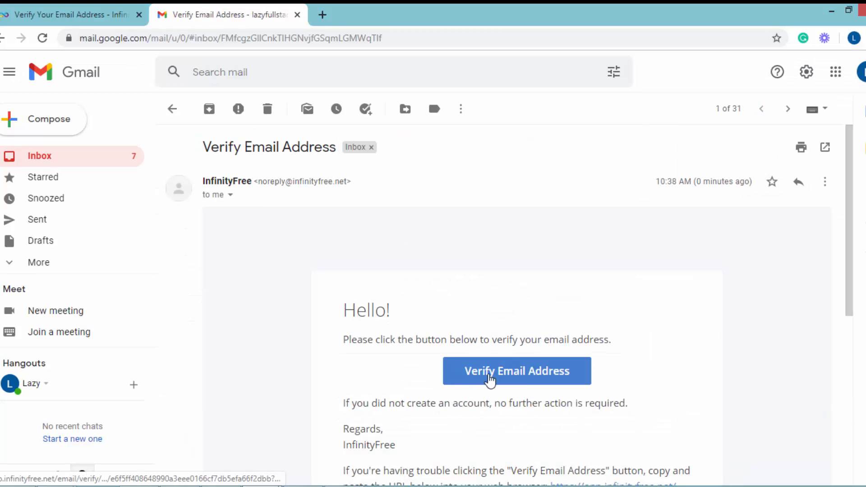
{"action": "left_click", "coordinate": [489, 378]}
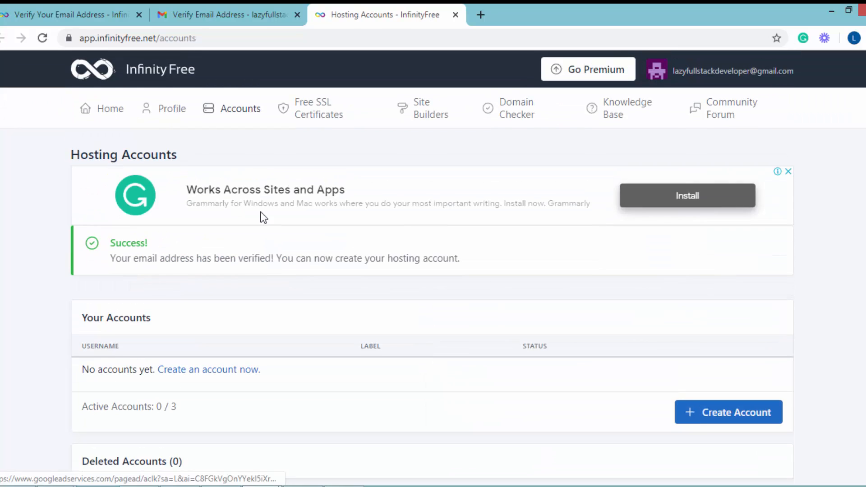
Review the Hosting Accounts page and start creating a new hosting account
{"action": "scroll", "coordinate": [289, 239], "scroll_direction": "down", "scroll_amount": 5}
{"action": "scroll", "coordinate": [291, 240], "scroll_direction": "up", "scroll_amount": 1}
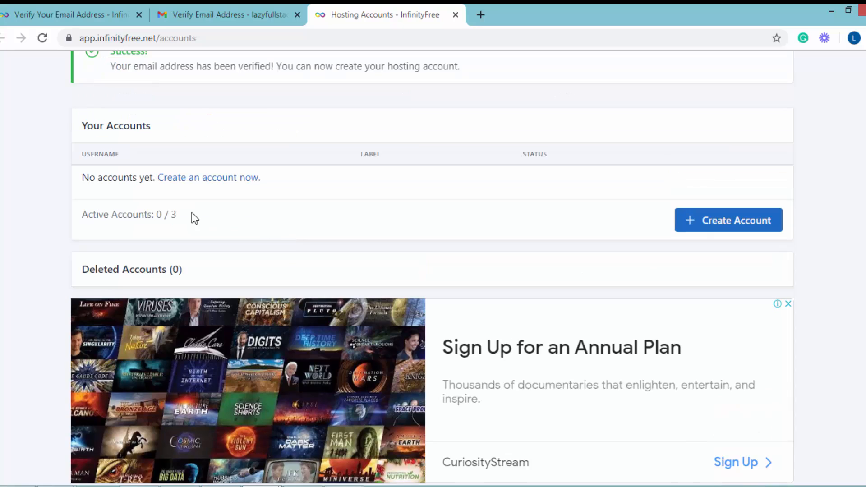
{"action": "left_click_drag", "start_coordinate": [191, 212], "coordinate": [193, 293]}
{"action": "scroll", "coordinate": [195, 207], "scroll_direction": "up", "scroll_amount": 1}
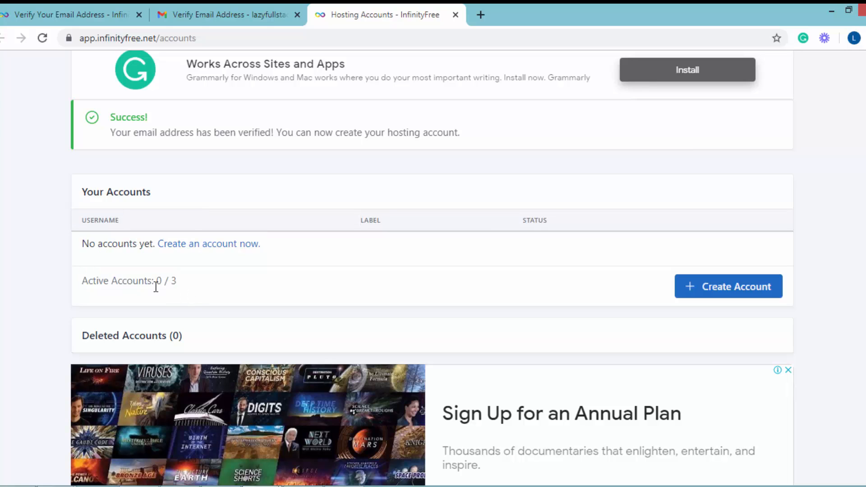
{"action": "left_click", "coordinate": [734, 287]}
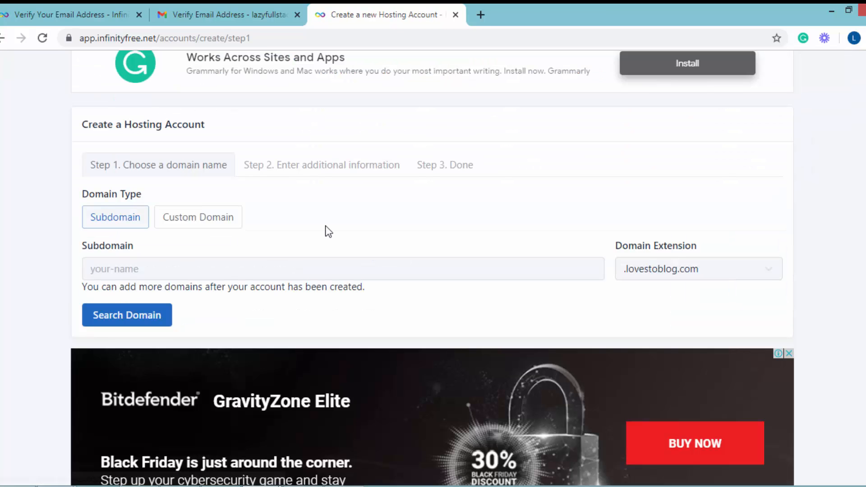
Search for the subdomain hypercreativezone with the domain extension .rf.gd for the hosting account
{"action": "left_click", "coordinate": [118, 222]}
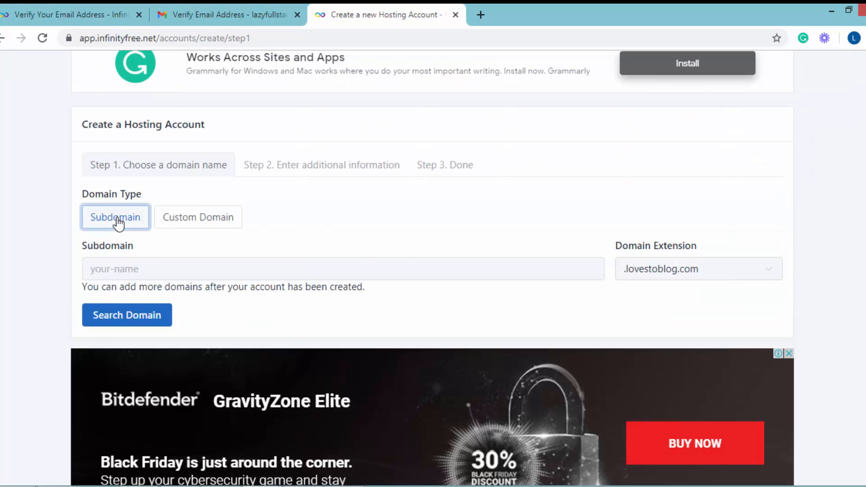
{"action": "scroll", "coordinate": [271, 221], "scroll_direction": "down", "scroll_amount": 1}
{"action": "left_click", "coordinate": [114, 202]}
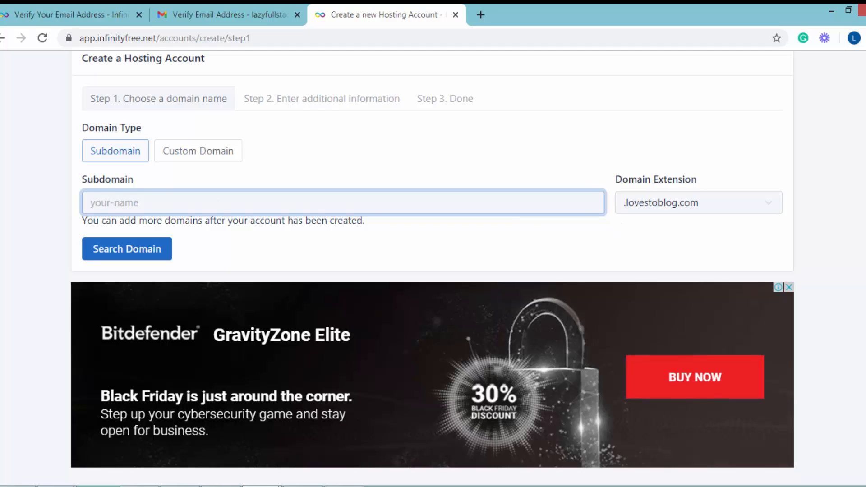
{"action": "type", "text": "hypercreativezone"}
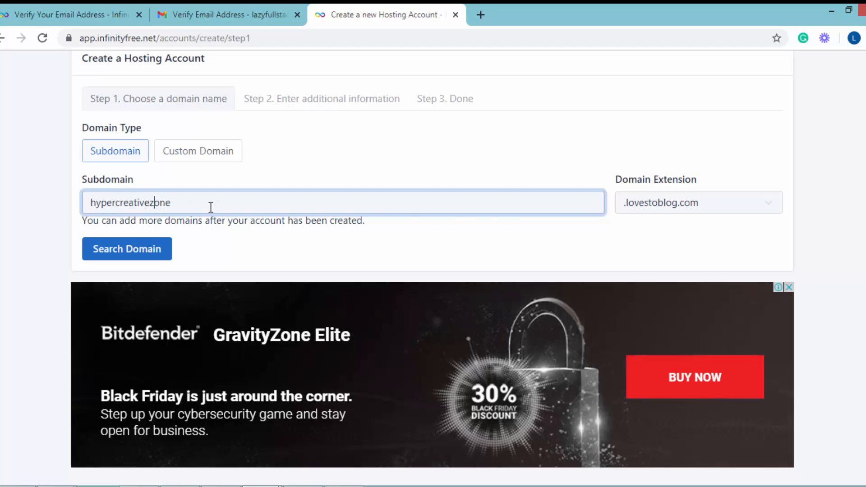
{"action": "left_click", "coordinate": [655, 202]}
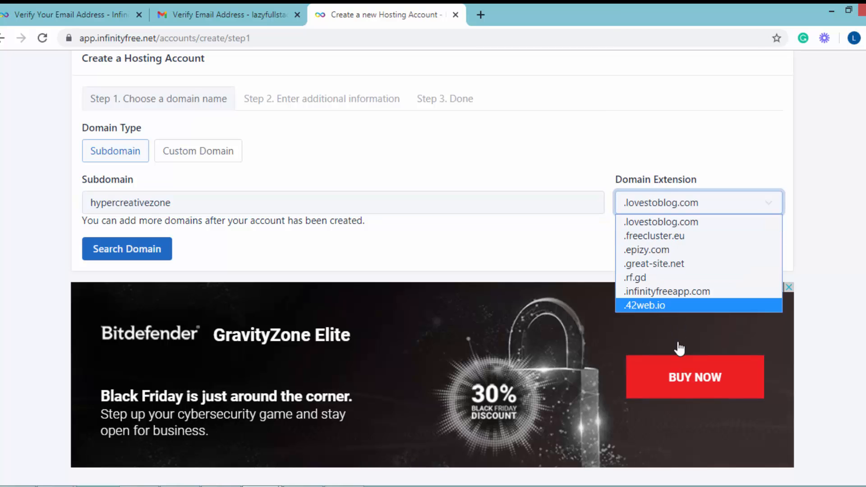
{"action": "left_click", "coordinate": [668, 281]}
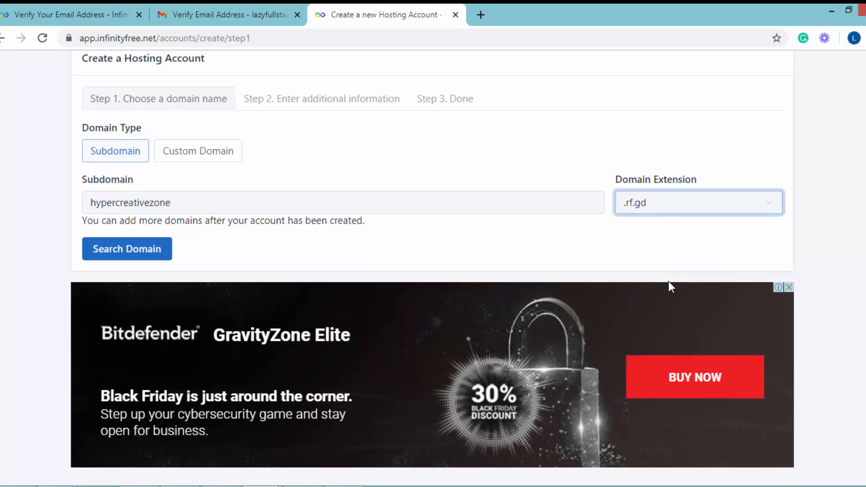
{"action": "left_click", "coordinate": [122, 259]}
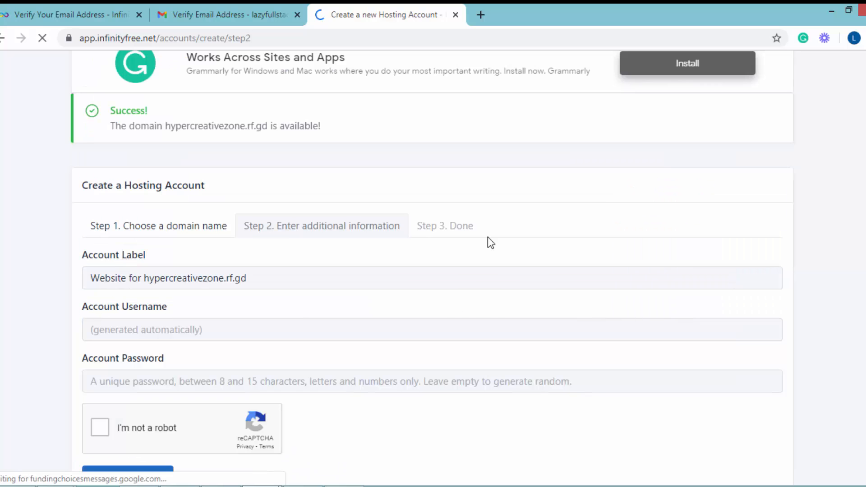
Complete the reCAPTCHA check and create the hosting account, keeping the suggested label and leaving the password empty
{"action": "scroll", "coordinate": [488, 244], "scroll_direction": "down", "scroll_amount": 2}
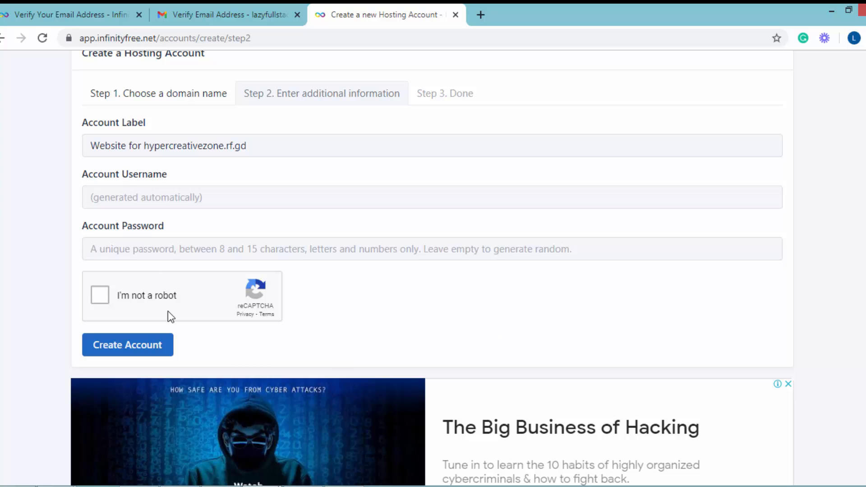
{"action": "left_click", "coordinate": [136, 297]}
{"action": "left_click", "coordinate": [137, 346]}
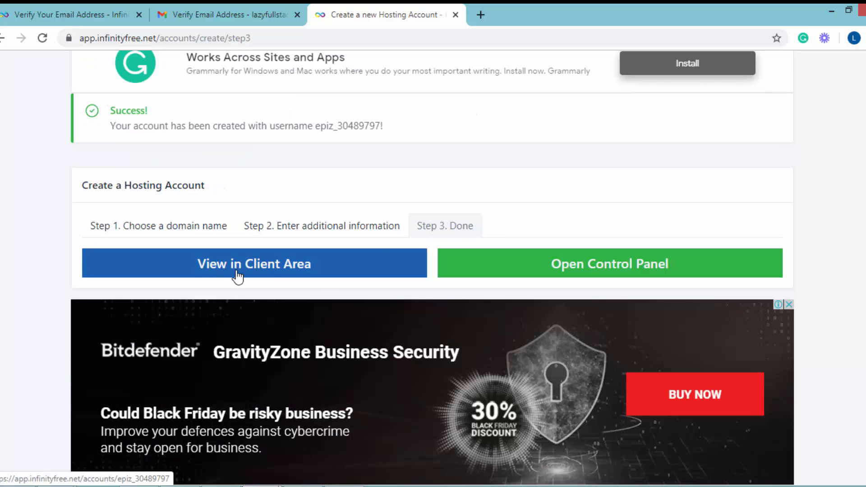
View the new hosting account in the client area and review its account, FTP and MySQL details
{"action": "left_click", "coordinate": [237, 271]}
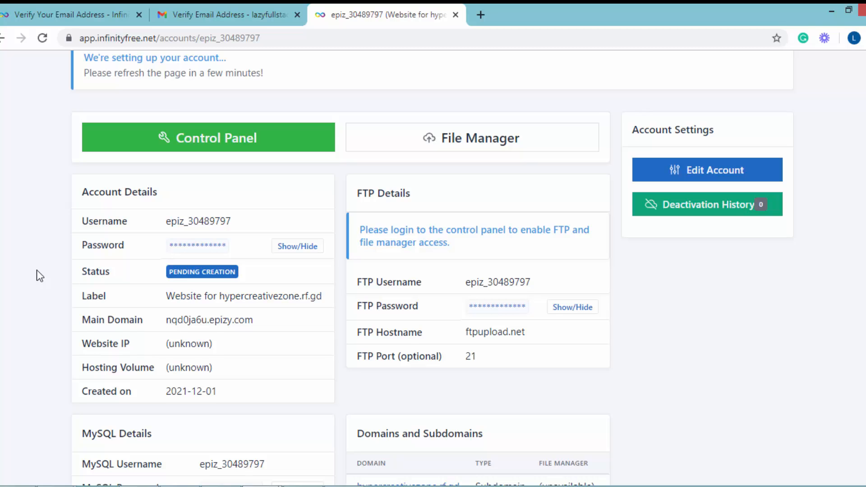
{"action": "scroll", "coordinate": [37, 269], "scroll_direction": "down", "scroll_amount": 6}
{"action": "scroll", "coordinate": [37, 270], "scroll_direction": "up", "scroll_amount": 9}
{"action": "scroll", "coordinate": [37, 270], "scroll_direction": "up", "scroll_amount": 2}
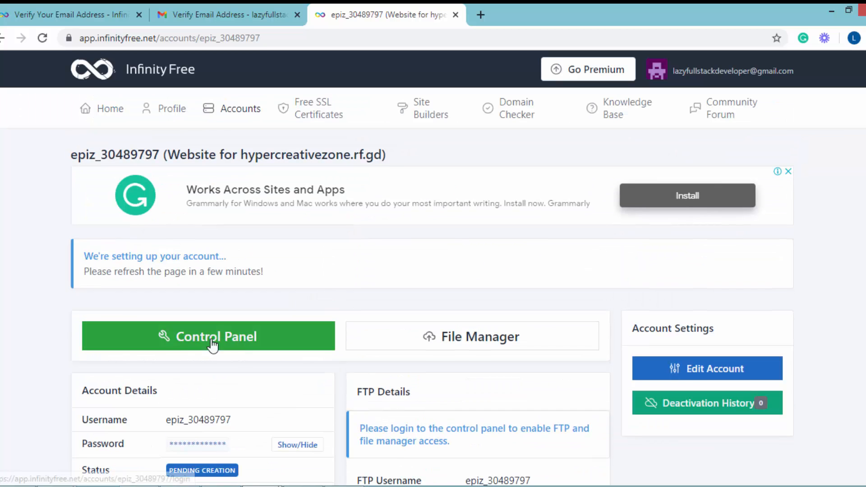
Open the hosting account's control panel and approve receiving service notification emails
{"action": "left_click", "coordinate": [186, 345]}
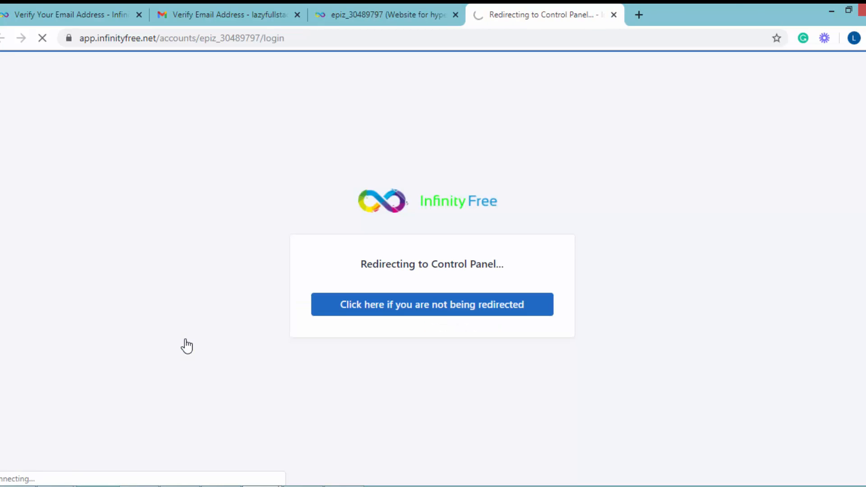
{"action": "scroll", "coordinate": [215, 343], "scroll_direction": "down", "scroll_amount": 2}
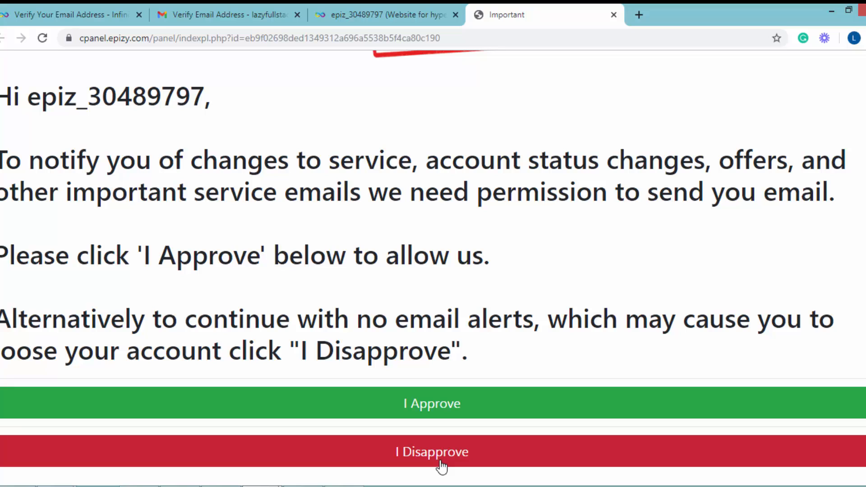
{"action": "left_click", "coordinate": [395, 405]}
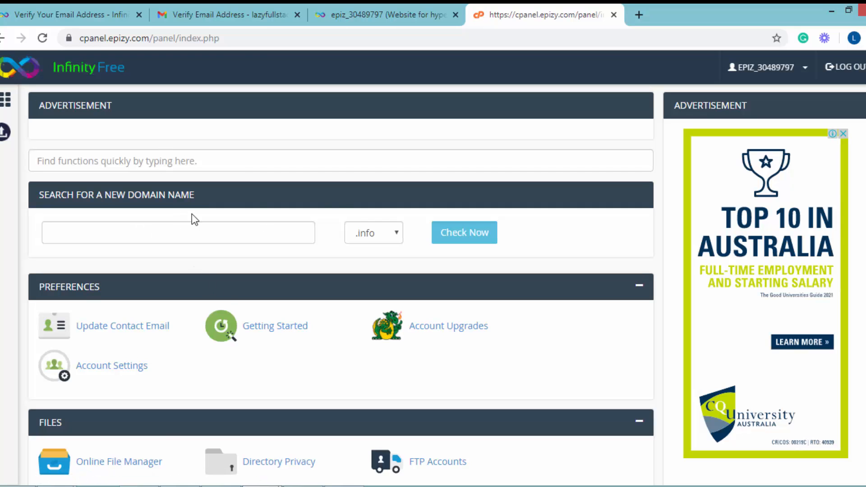
Examine the control panel's file, database, domain, email, security and software tools along with the account statistics and details
{"action": "scroll", "coordinate": [338, 200], "scroll_direction": "down", "scroll_amount": 3}
{"action": "scroll", "coordinate": [338, 200], "scroll_direction": "down", "scroll_amount": 15}
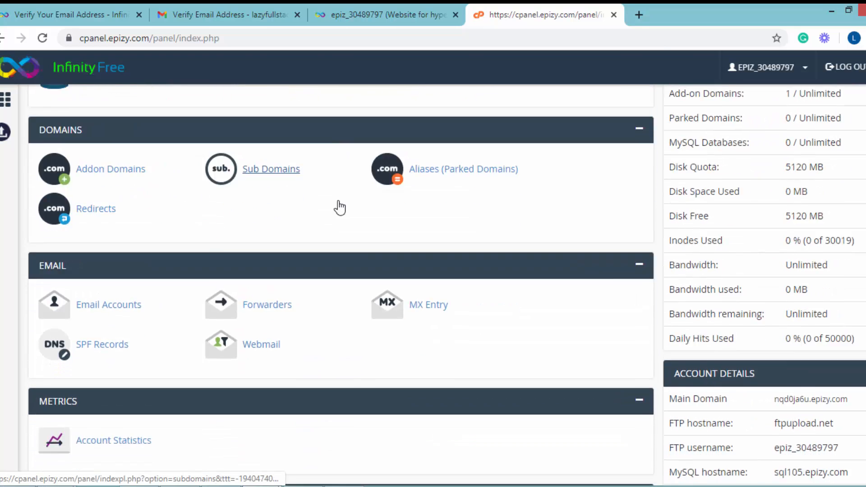
{"action": "scroll", "coordinate": [338, 200], "scroll_direction": "up", "scroll_amount": 20}
{"action": "scroll", "coordinate": [337, 200], "scroll_direction": "down", "scroll_amount": 7}
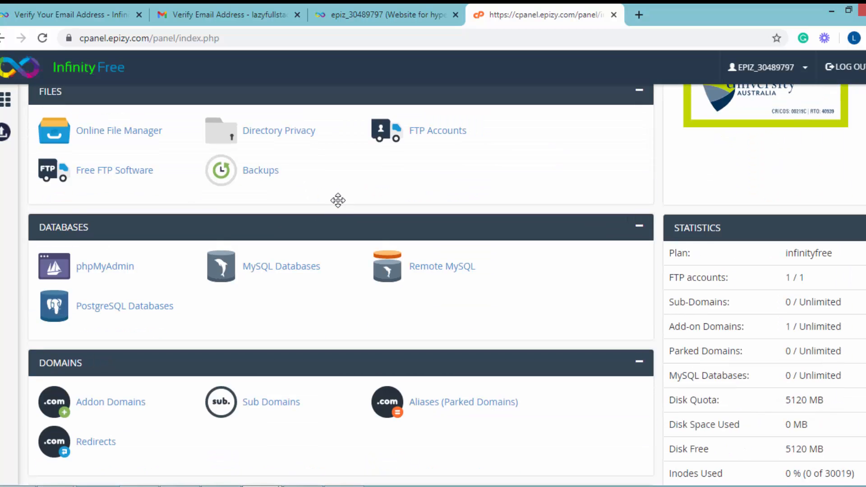
{"action": "scroll", "coordinate": [370, 310], "scroll_direction": "up", "scroll_amount": 5}
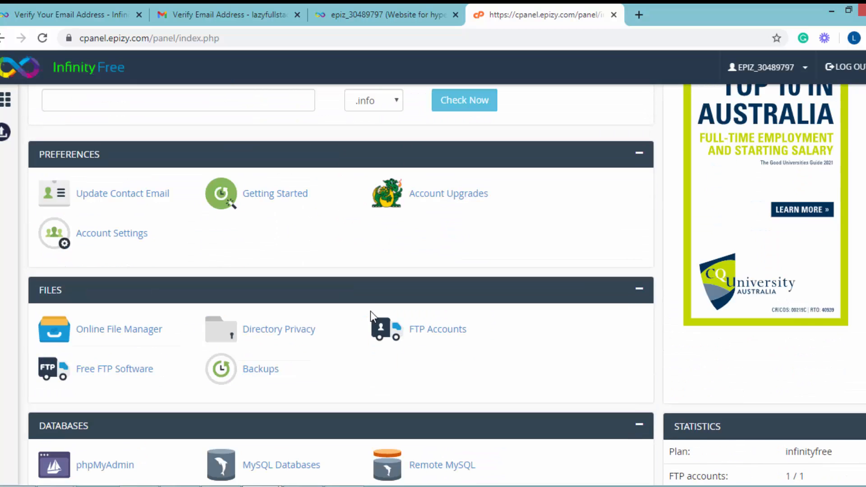
{"action": "scroll", "coordinate": [369, 310], "scroll_direction": "down", "scroll_amount": 5}
{"action": "scroll", "coordinate": [374, 317], "scroll_direction": "up", "scroll_amount": 2}
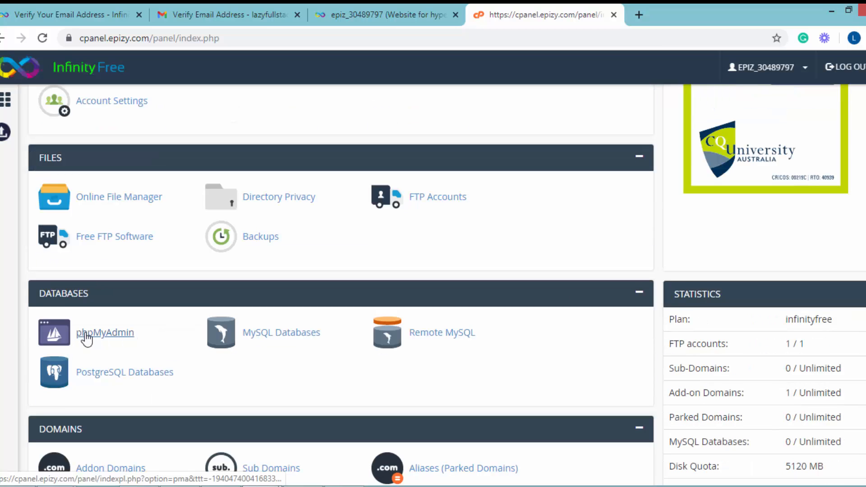
{"action": "scroll", "coordinate": [214, 349], "scroll_direction": "up", "scroll_amount": 6}
{"action": "scroll", "coordinate": [450, 361], "scroll_direction": "down", "scroll_amount": 3}
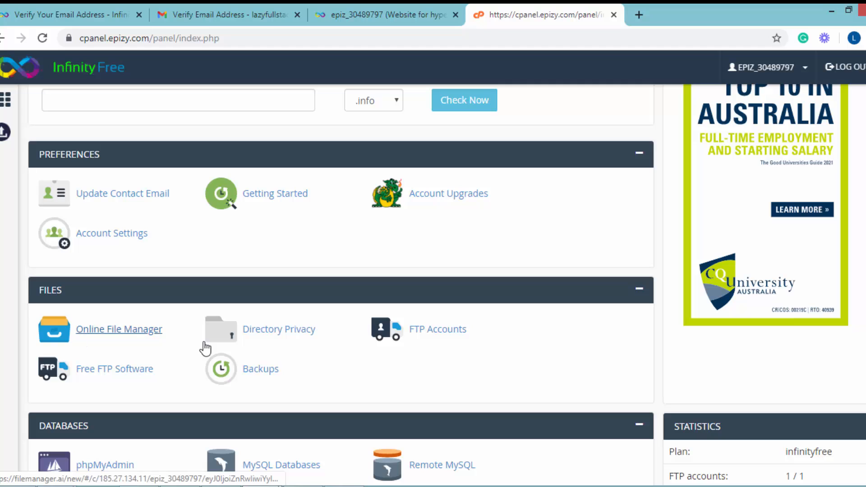
{"action": "scroll", "coordinate": [205, 348], "scroll_direction": "down", "scroll_amount": 8}
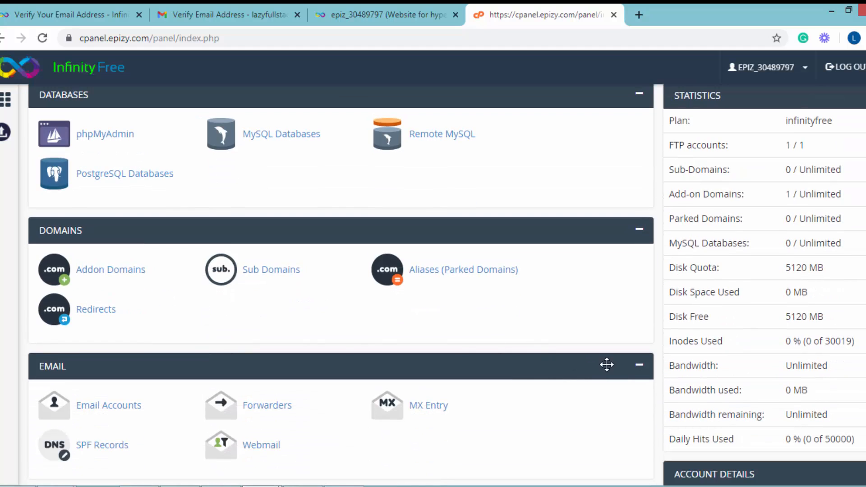
{"action": "scroll", "coordinate": [739, 255], "scroll_direction": "up", "scroll_amount": 3}
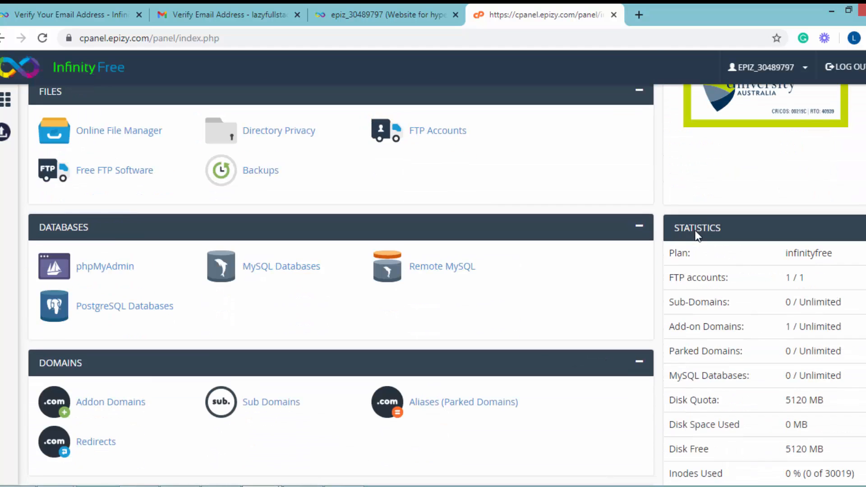
{"action": "scroll", "coordinate": [728, 246], "scroll_direction": "down", "scroll_amount": 3}
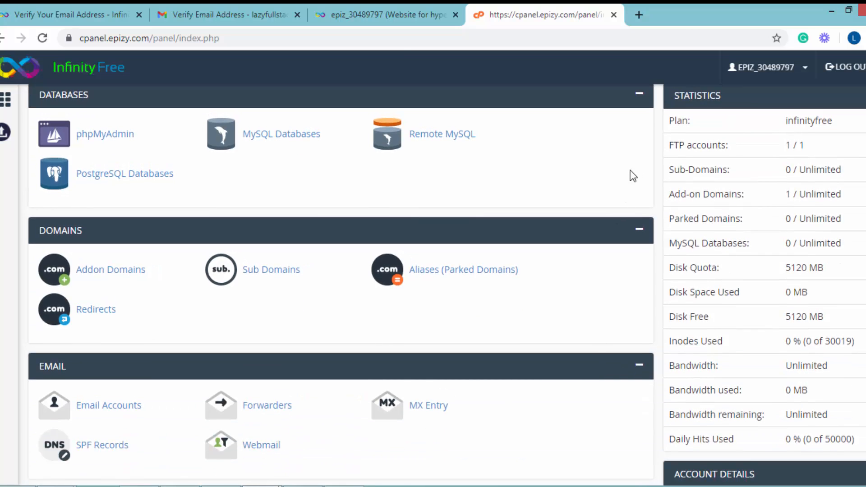
{"action": "scroll", "coordinate": [332, 307], "scroll_direction": "down", "scroll_amount": 5}
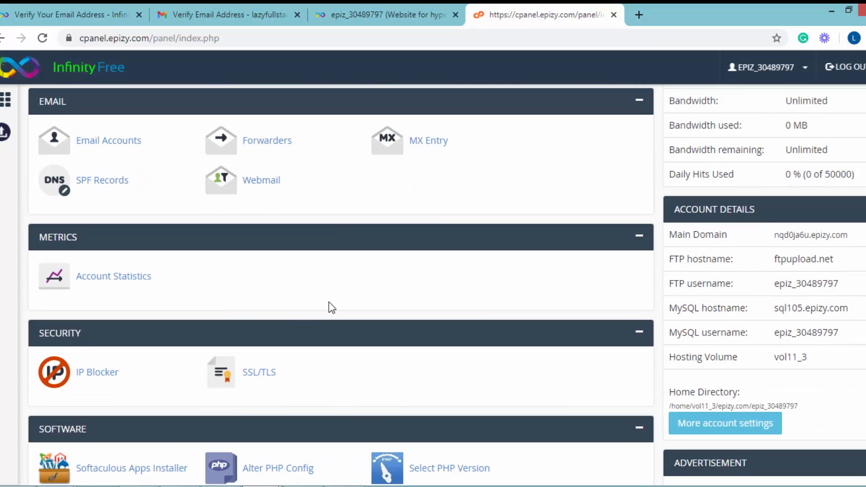
Open the Softaculous Apps Installer from the control panel's software section and start a WordPress installation
{"action": "scroll", "coordinate": [330, 302], "scroll_direction": "down", "scroll_amount": 3}
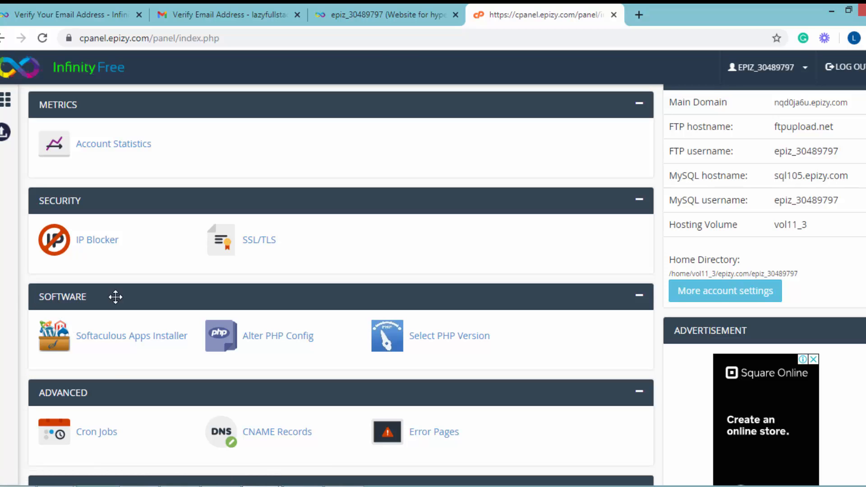
{"action": "left_click", "coordinate": [145, 341]}
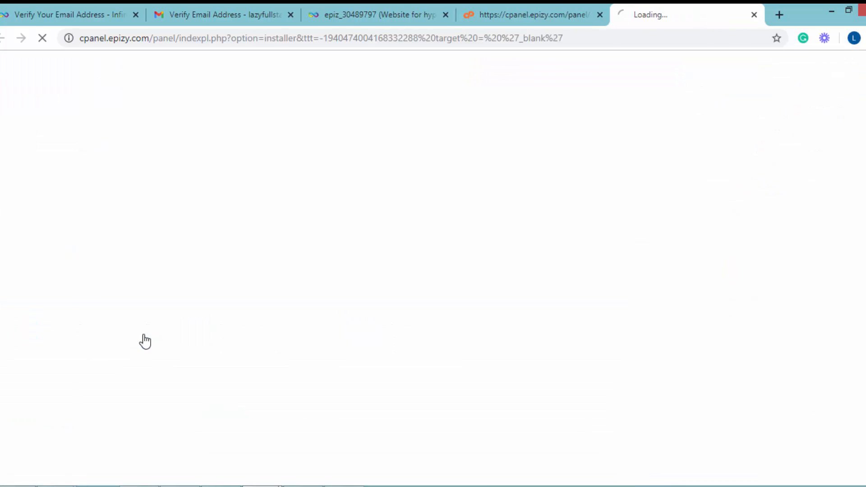
{"action": "mouse_move", "coordinate": [298, 289]}
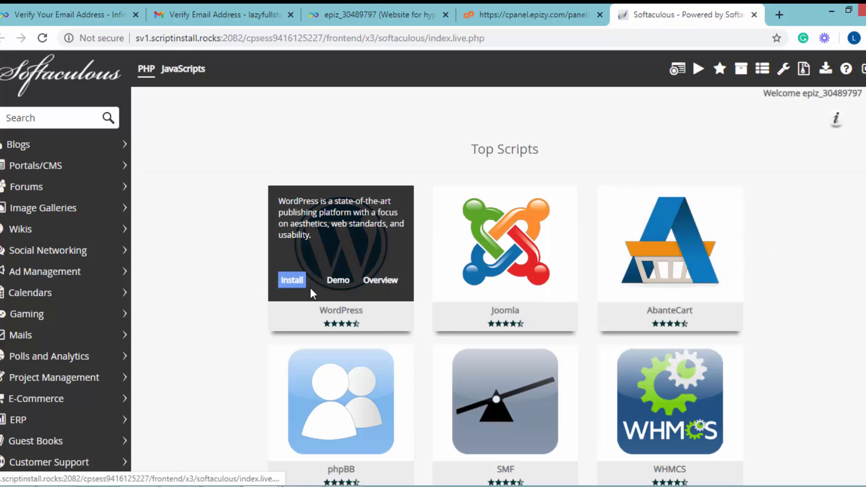
{"action": "left_click", "coordinate": [292, 280]}
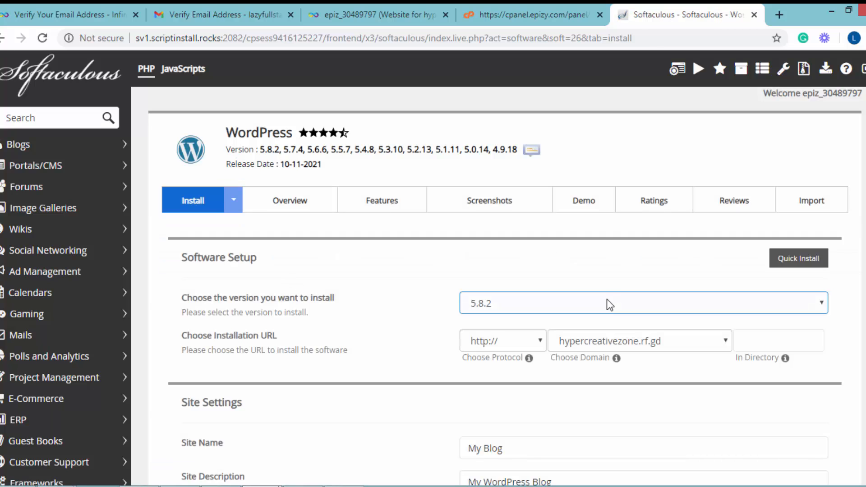
{"action": "left_click", "coordinate": [610, 305]}
{"action": "left_click", "coordinate": [610, 304]}
{"action": "left_click", "coordinate": [609, 305]}
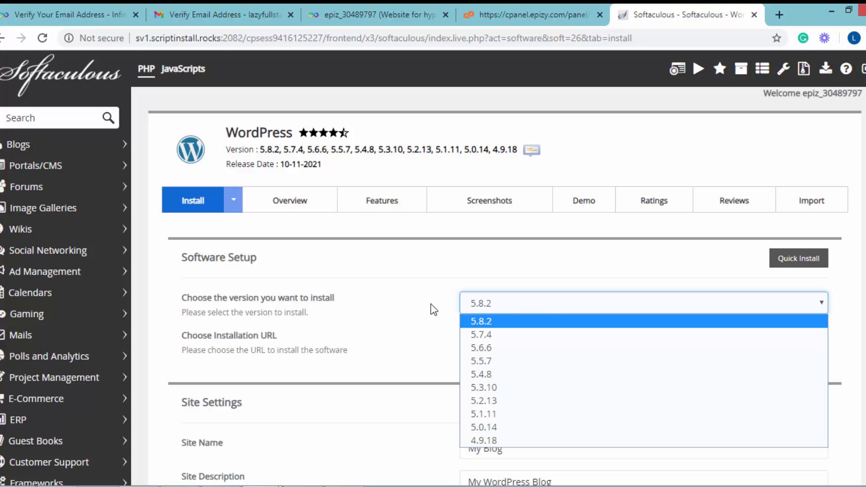
{"action": "left_click", "coordinate": [510, 304]}
{"action": "scroll", "coordinate": [431, 337], "scroll_direction": "down", "scroll_amount": 4}
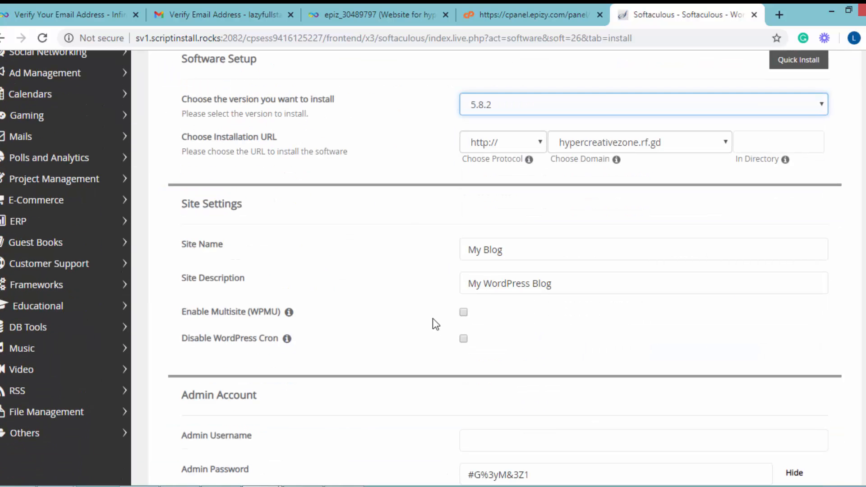
{"action": "left_click", "coordinate": [766, 144]}
{"action": "left_click", "coordinate": [524, 259]}
Mask the admin password and fill in the WordPress admin username and password, keeping the suggested admin email
{"action": "scroll", "coordinate": [570, 321], "scroll_direction": "down", "scroll_amount": 5}
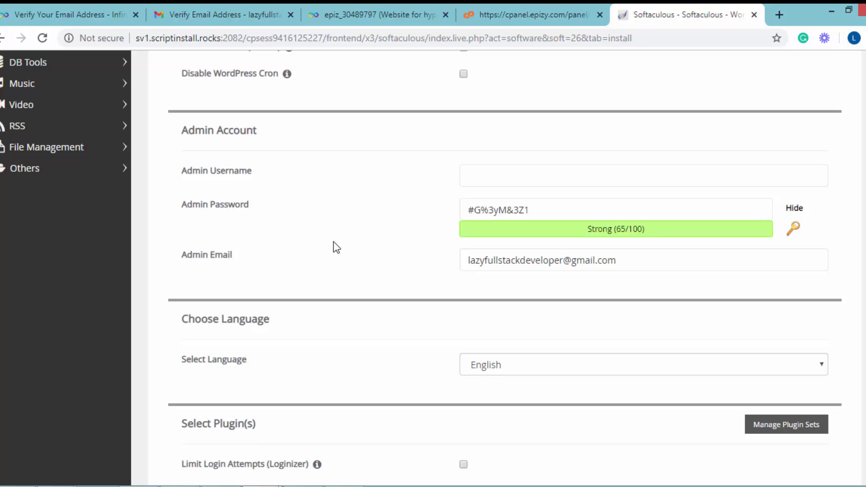
{"action": "left_click", "coordinate": [794, 208]}
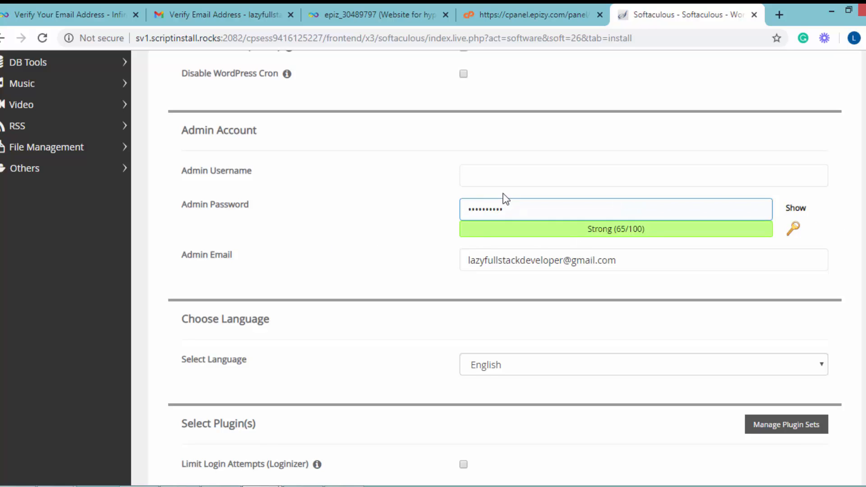
{"action": "left_click", "coordinate": [502, 172]}
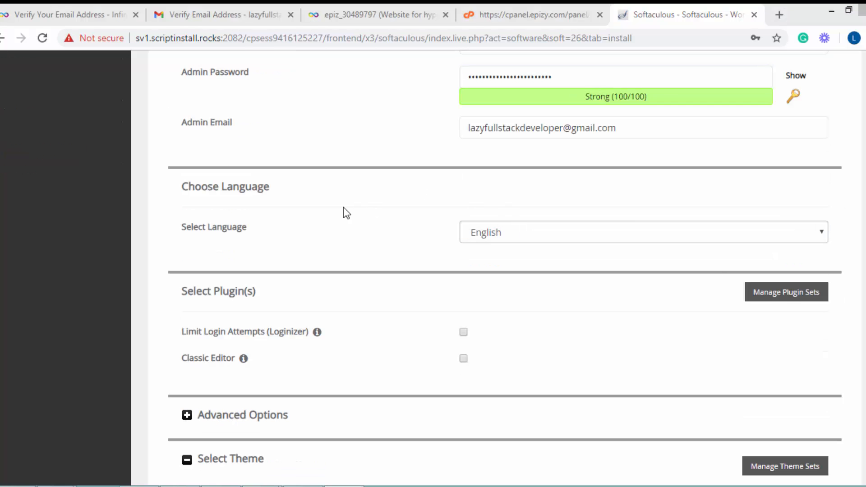
{"action": "left_click", "coordinate": [343, 207]}
Keep English as the language, select no extra plugins or theme, and install WordPress
{"action": "scroll", "coordinate": [343, 207], "scroll_direction": "down", "scroll_amount": 3}
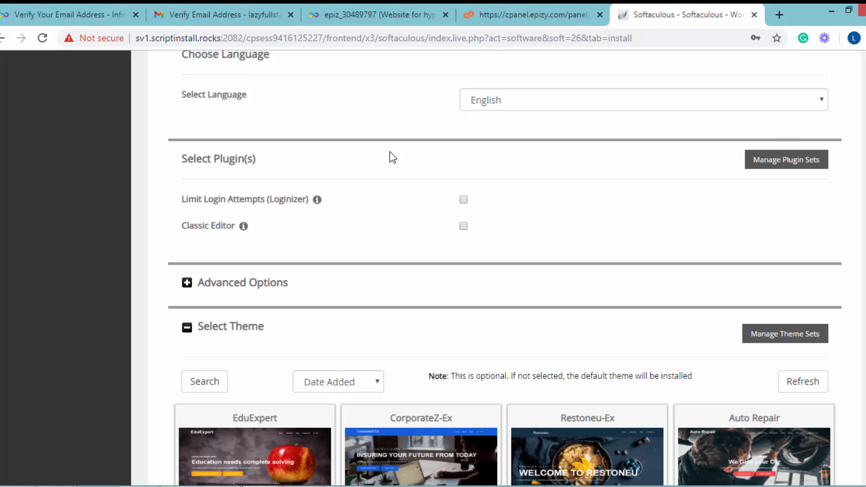
{"action": "scroll", "coordinate": [390, 153], "scroll_direction": "down", "scroll_amount": 8}
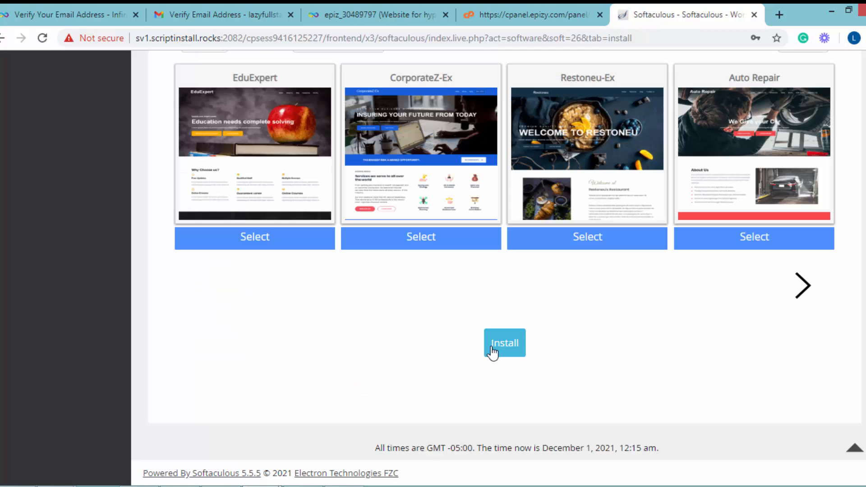
{"action": "left_click", "coordinate": [492, 350]}
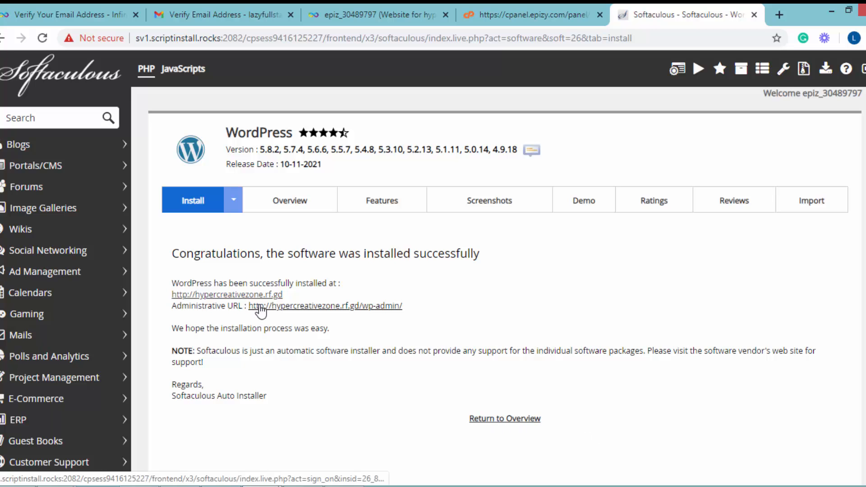
Open the new website and its WordPress administrative URL, check both pages, and reload the website's page
{"action": "left_click", "coordinate": [248, 294]}
{"action": "left_click", "coordinate": [581, 14]}
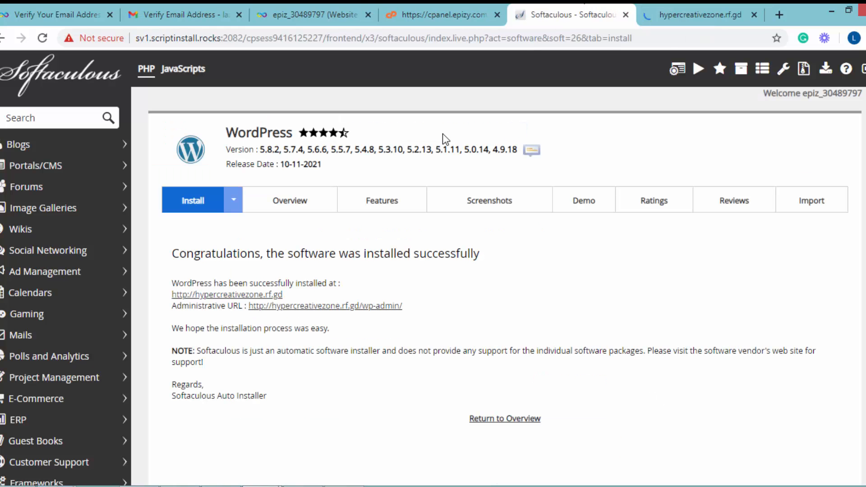
{"action": "left_click", "coordinate": [340, 312]}
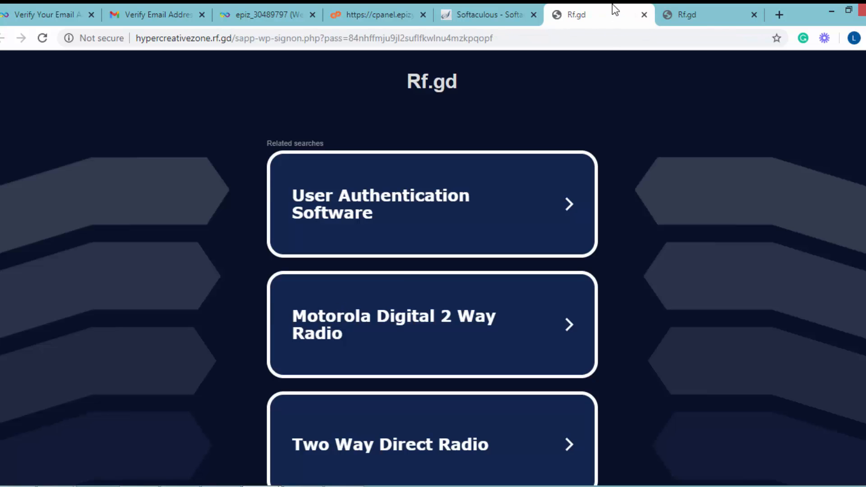
{"action": "scroll", "coordinate": [705, 297], "scroll_direction": "down", "scroll_amount": 4}
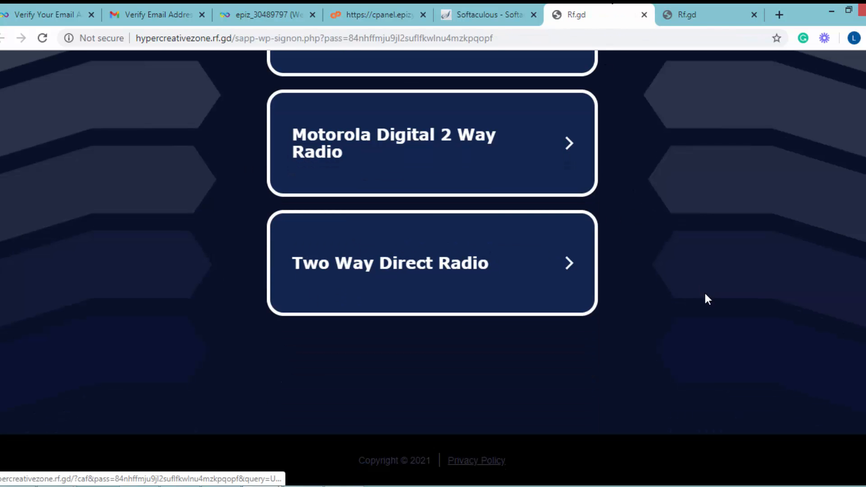
{"action": "scroll", "coordinate": [705, 297], "scroll_direction": "up", "scroll_amount": 4}
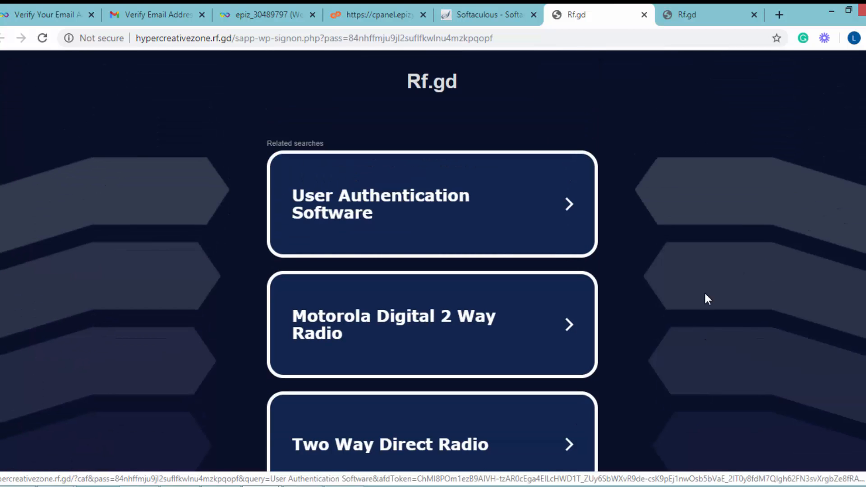
{"action": "left_click", "coordinate": [741, 8]}
{"action": "key", "text": "F5"}
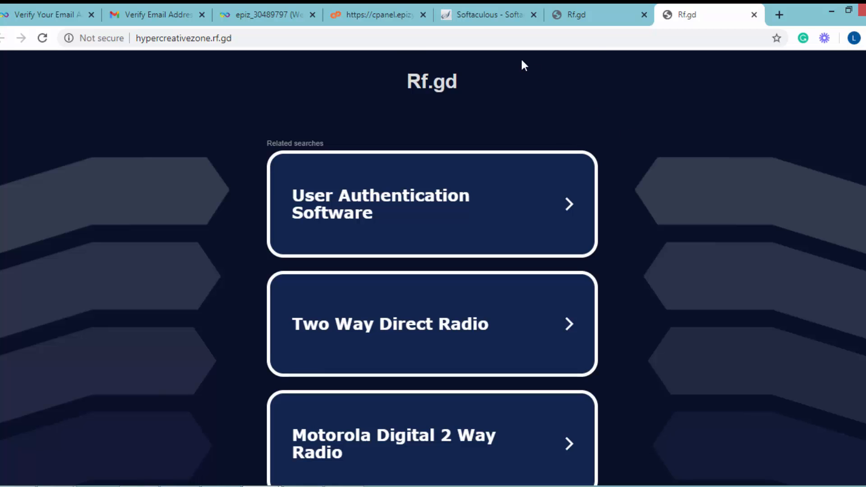
Return to the hosting account's page in the client area and read the notice about a website not showing yet
{"action": "left_click", "coordinate": [379, 14]}
{"action": "key", "text": "ctrl+shift+Tab"}
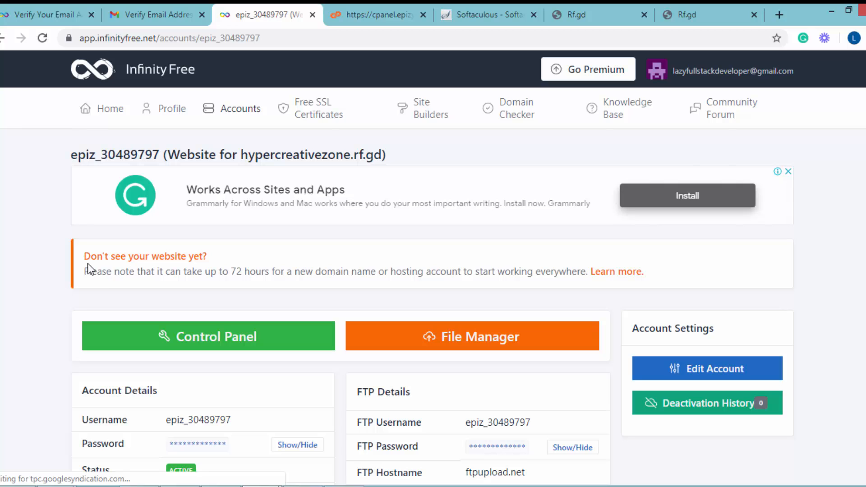
{"action": "left_click_drag", "start_coordinate": [90, 256], "coordinate": [255, 258]}
{"action": "left_click_drag", "start_coordinate": [101, 271], "coordinate": [275, 270]}
{"action": "left_click", "coordinate": [255, 267]}
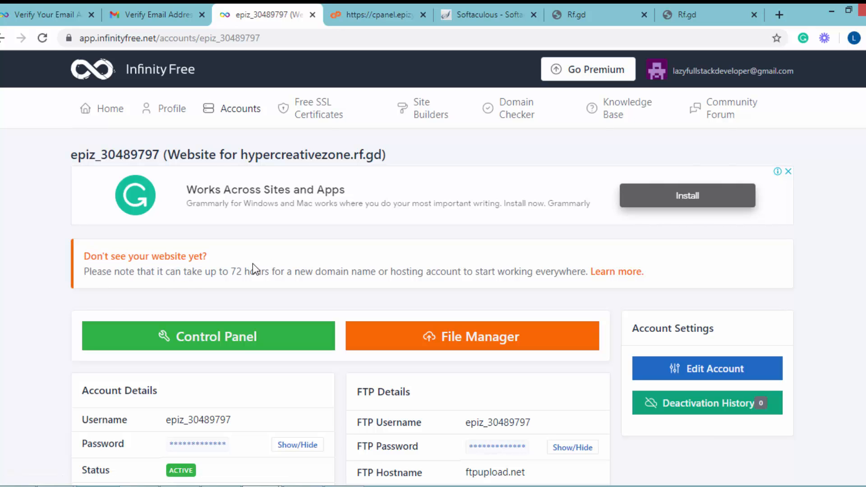
{"action": "left_click_drag", "start_coordinate": [220, 272], "coordinate": [441, 272]}
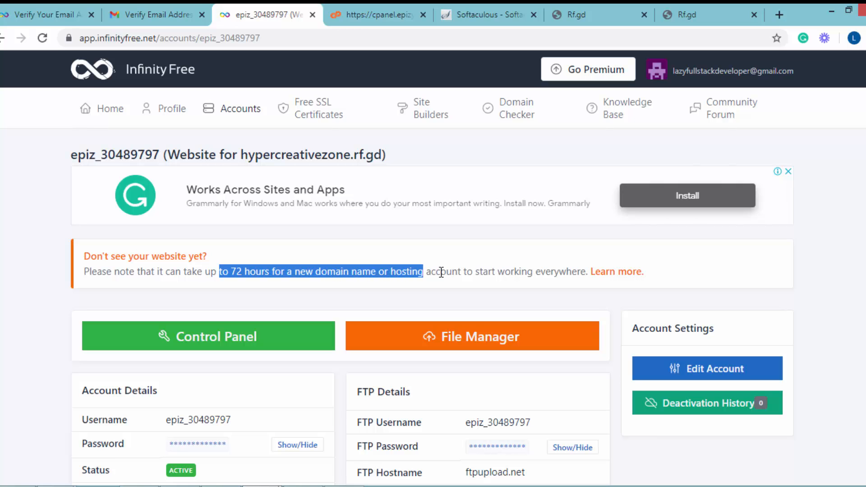
{"action": "left_click_drag", "start_coordinate": [441, 272], "coordinate": [442, 272]}
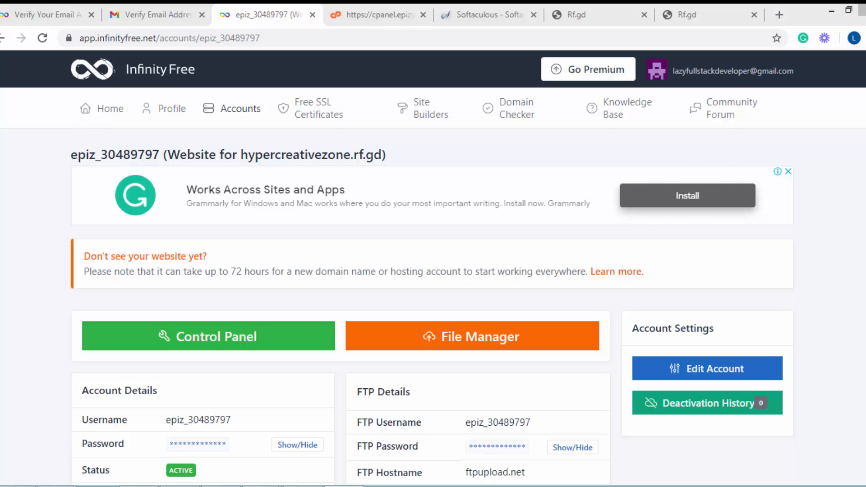